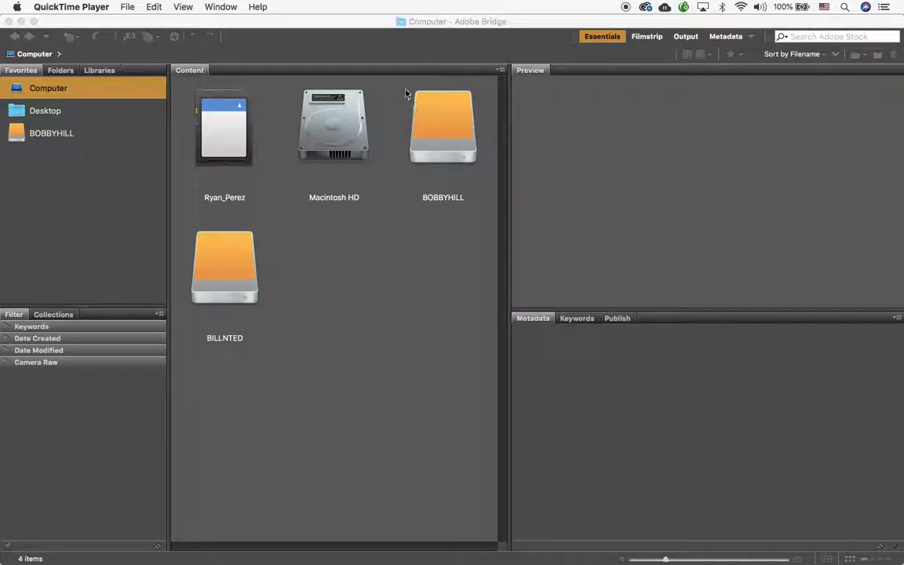
# Step: Bring the Adobe Bridge window in front of QuickTime Player, showing the Computer view
pyautogui.click(357, 22)
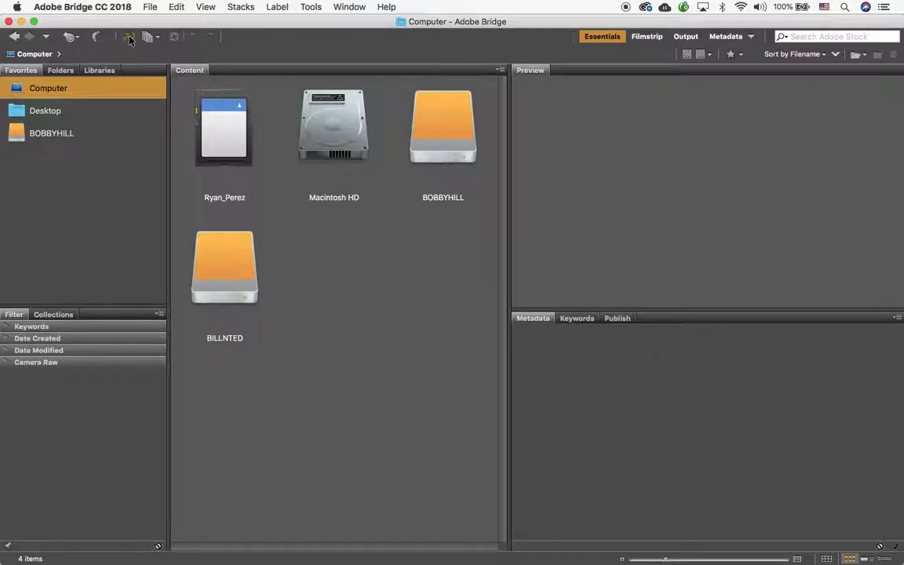
# Step: Start Photo Downloader, declining auto-launch on card connection and suppressing that prompt in future
pyautogui.click(129, 38)
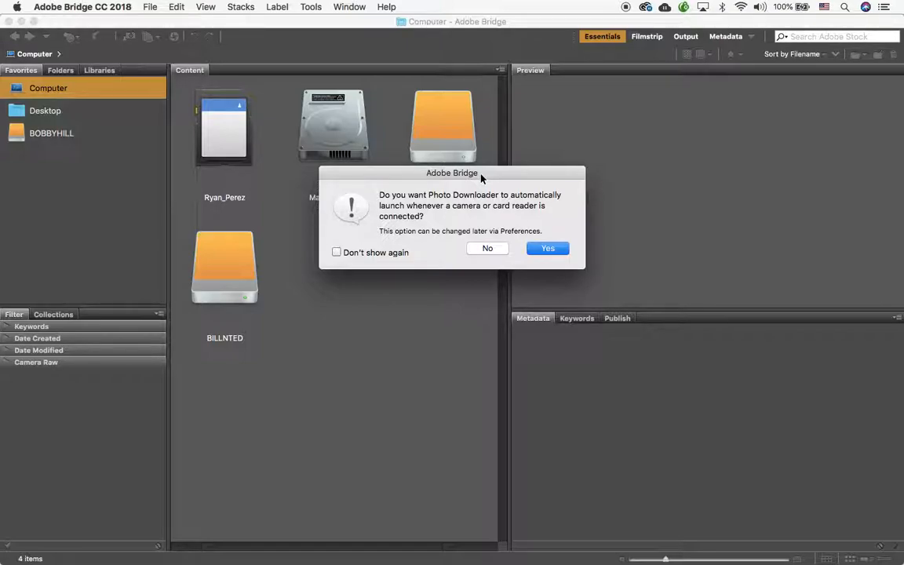
pyautogui.click(336, 252)
pyautogui.click(487, 248)
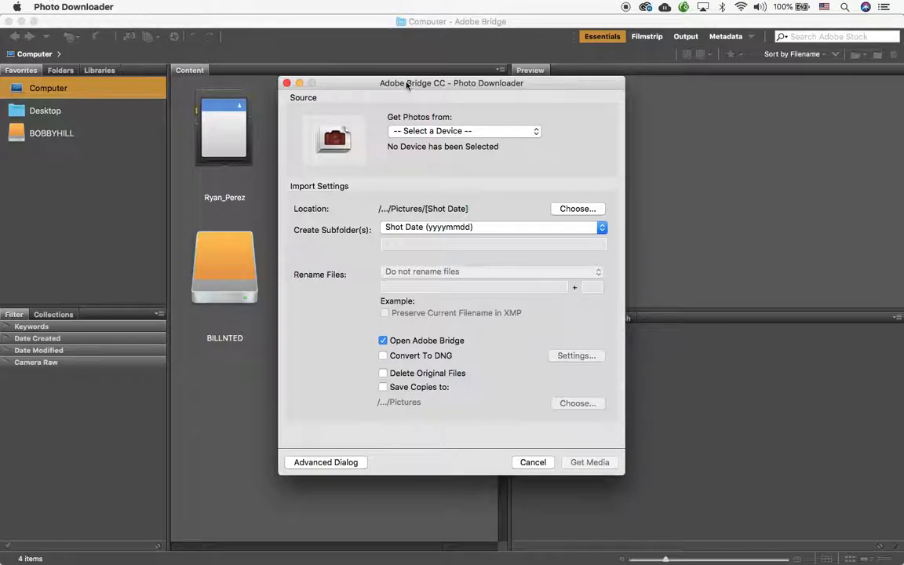
# Step: Select the photographer's SD card as the source, with 133 files (6.20GB) selected
pyautogui.moveTo(407, 82); pyautogui.dragTo(410, 54)
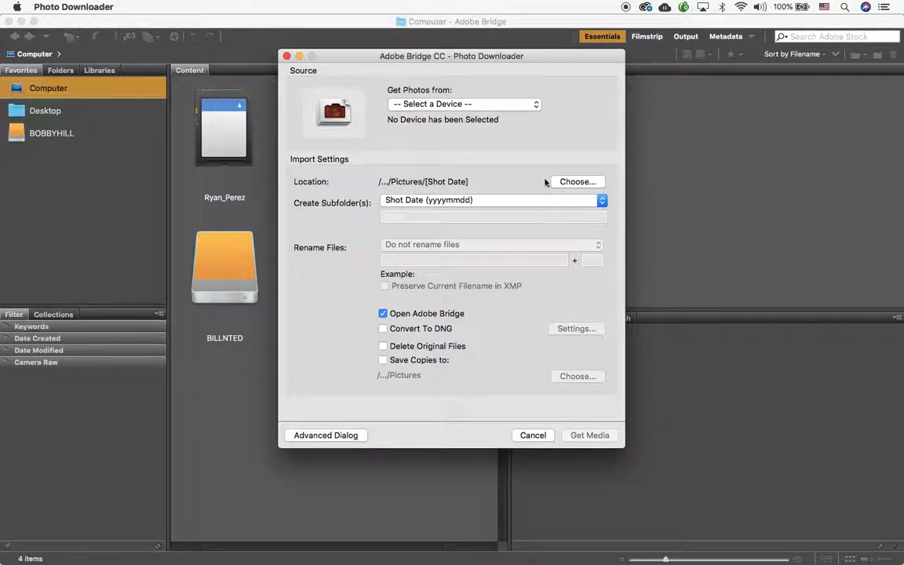
pyautogui.click(537, 108)
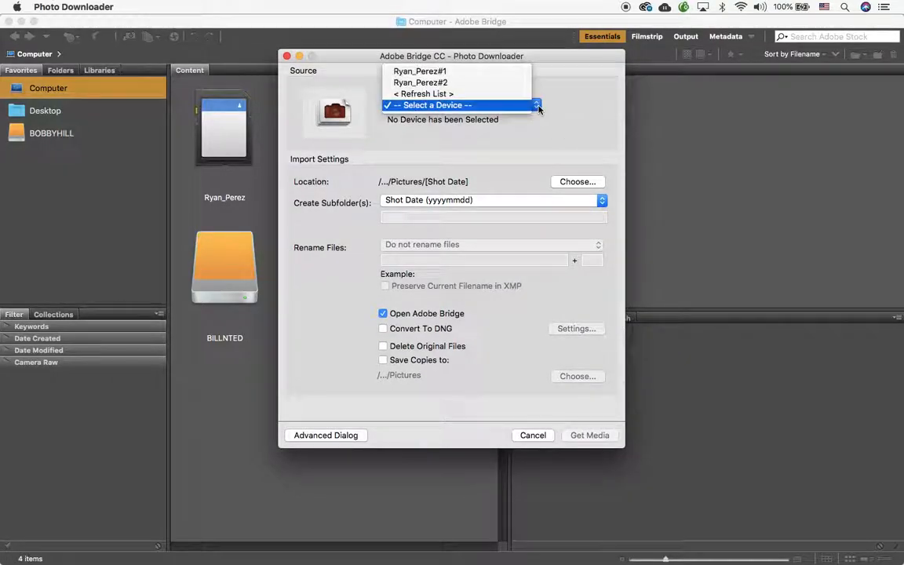
pyautogui.click(496, 73)
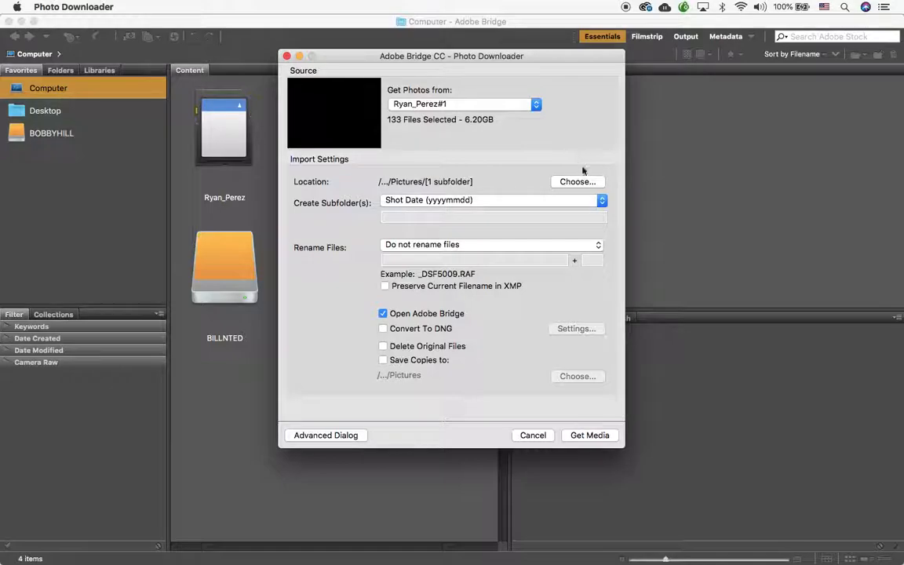
pyautogui.click(591, 182)
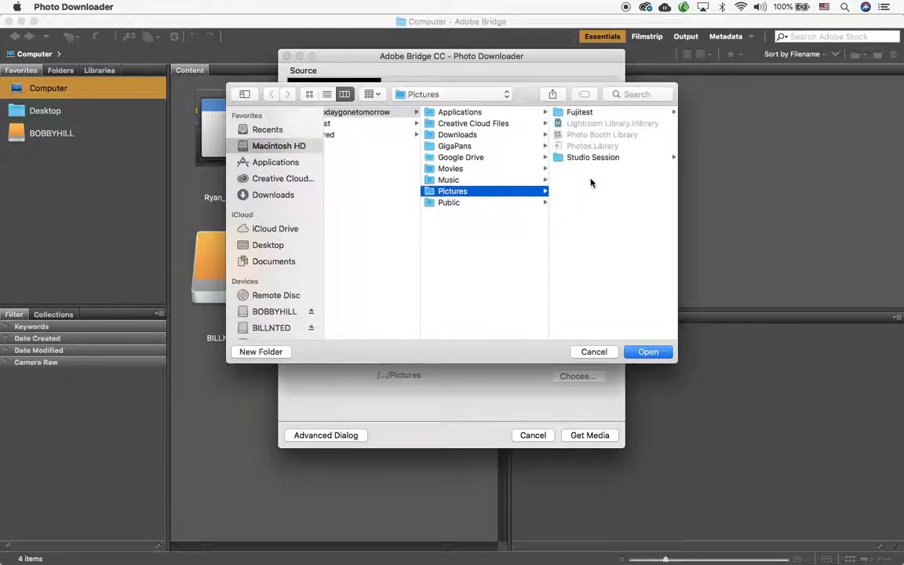
# Step: Create a Week_02_Assets folder in BOBBYHILL > PCC and make it the download location
pyautogui.click(274, 312)
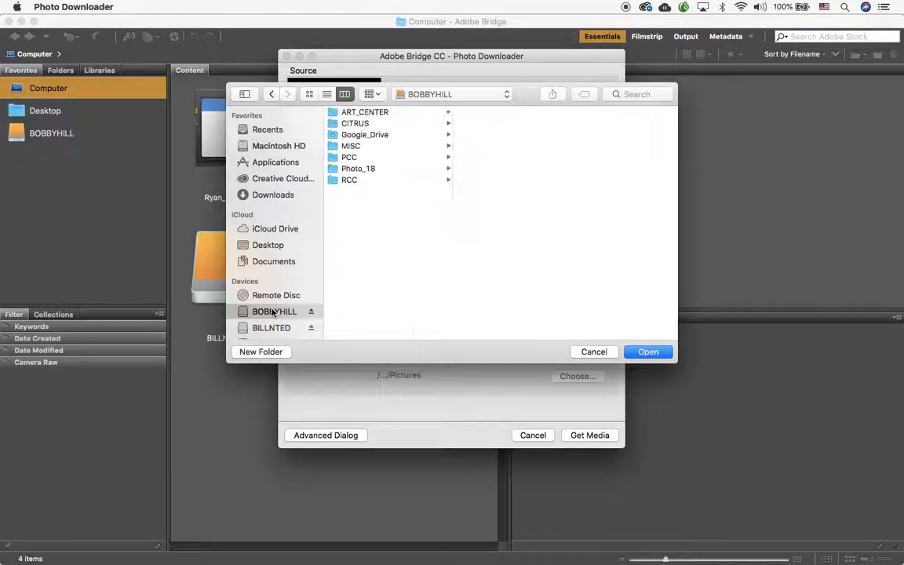
pyautogui.click(358, 158)
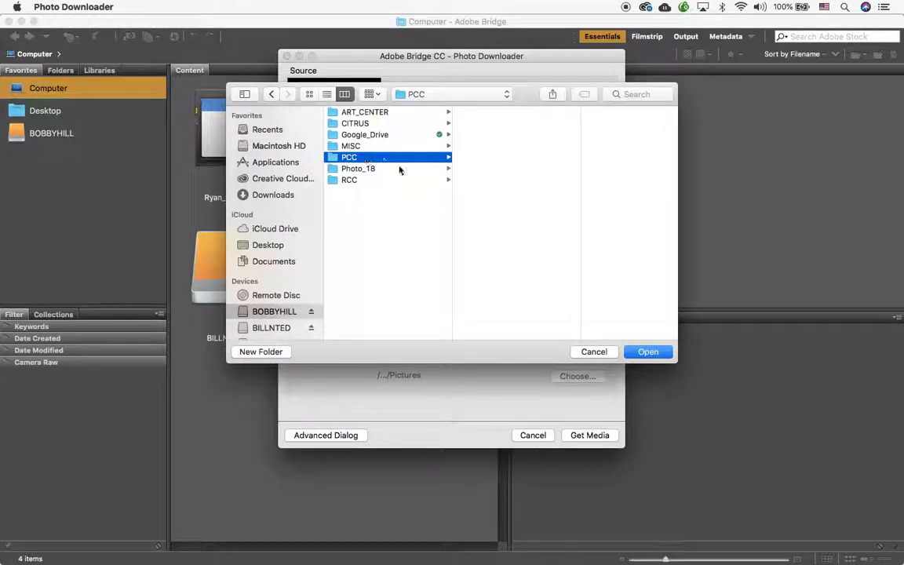
pyautogui.click(262, 352)
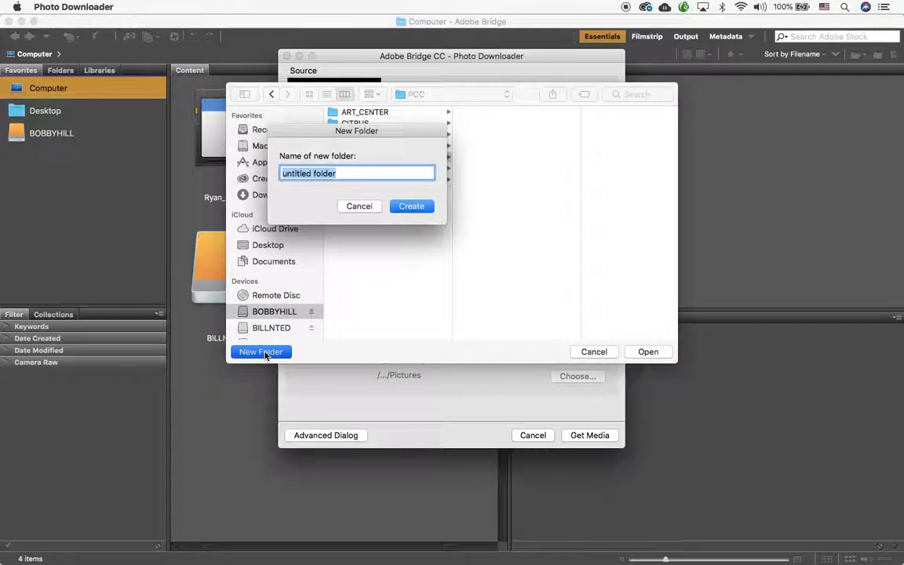
pyautogui.write('Week ')
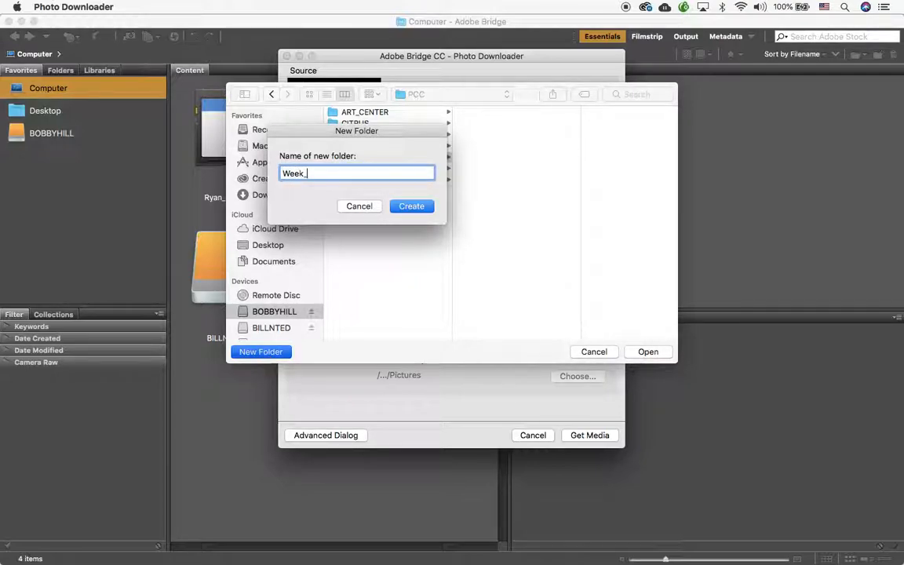
pyautogui.write('02_Assest')
pyautogui.press('BackSpace')
pyautogui.press('BackSpace')
pyautogui.press('BackSpace')
pyautogui.write('ests')
pyautogui.click(412, 207)
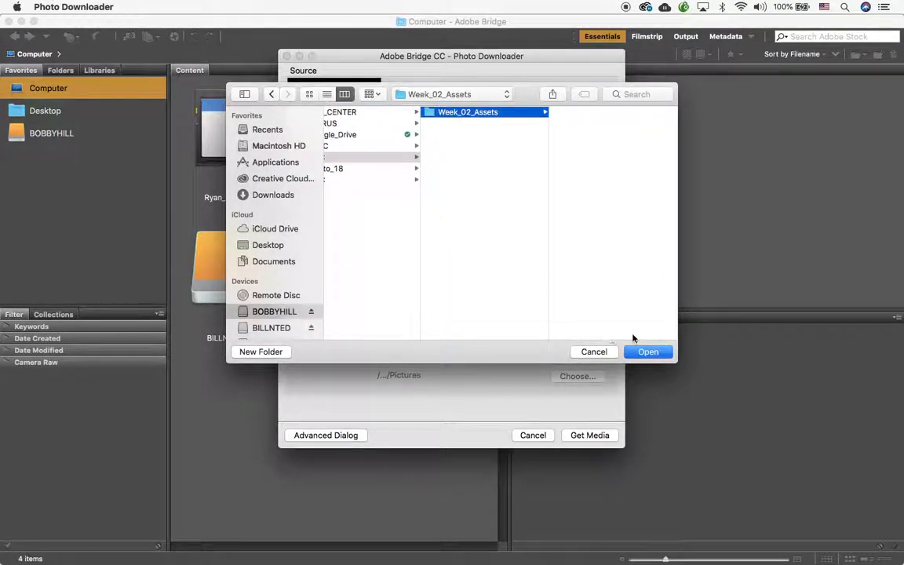
pyautogui.click(648, 351)
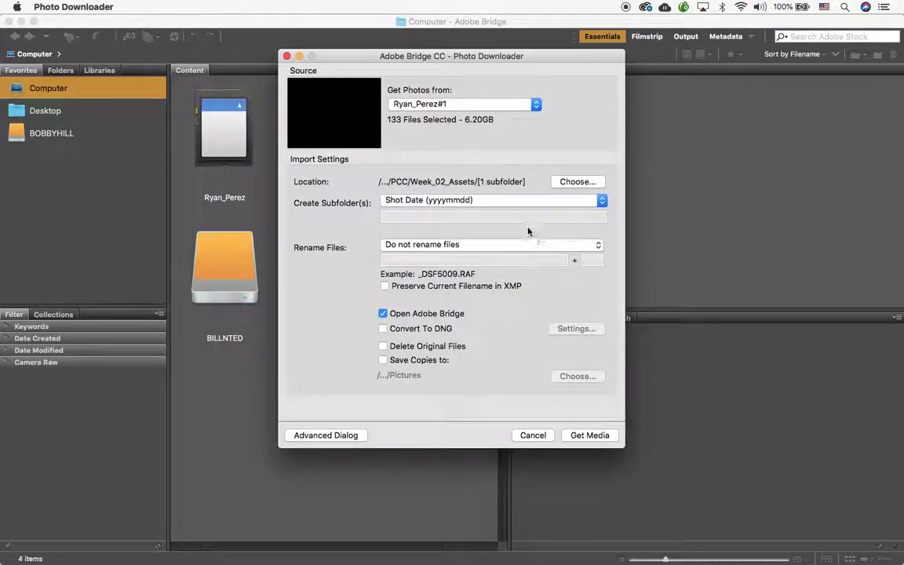
# Step: Set Create Subfolder(s) to None so photos land directly in Week_02_Assets
pyautogui.click(602, 201)
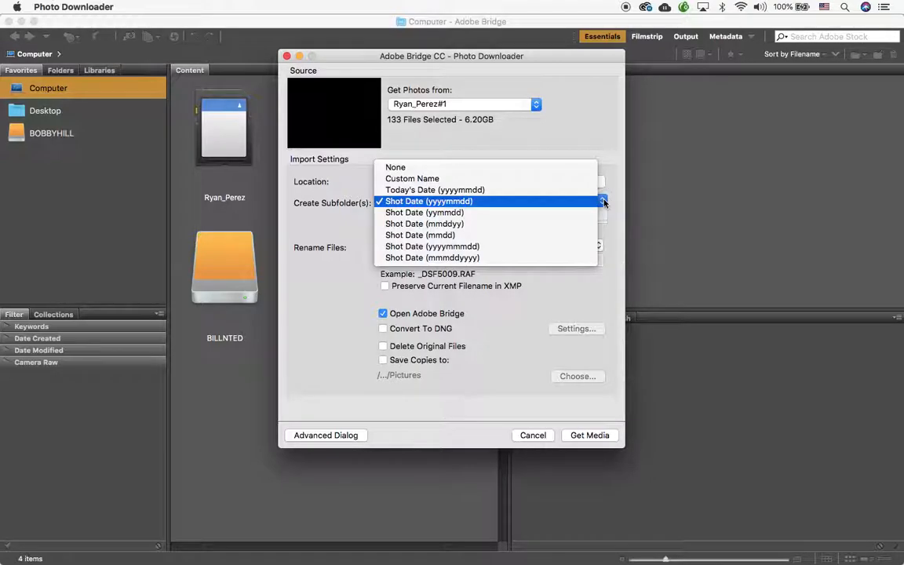
pyautogui.click(566, 168)
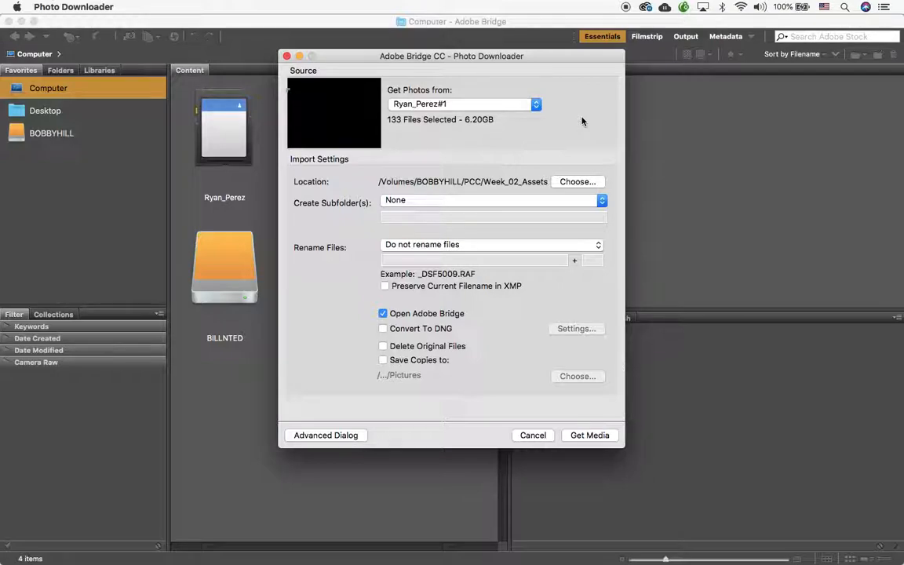
pyautogui.click(602, 201)
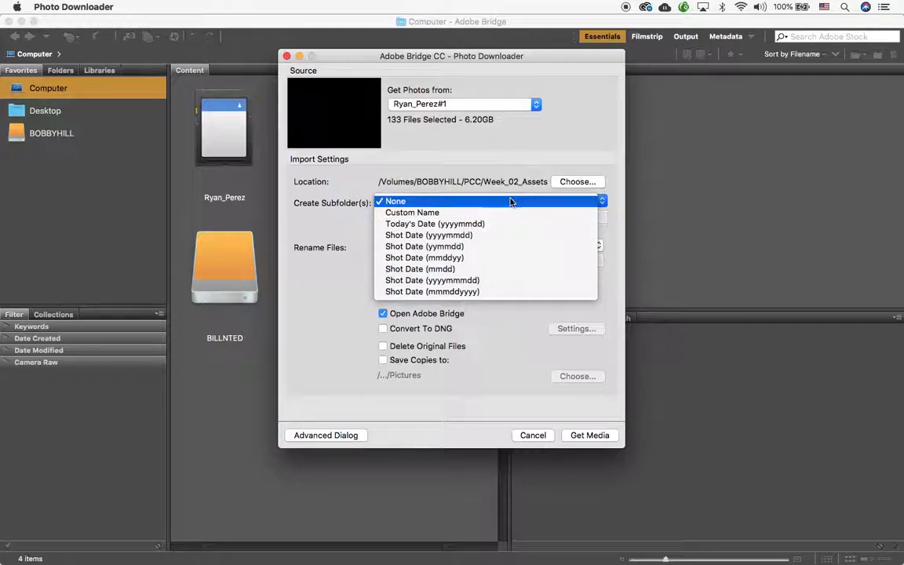
# Step: Leave subfolders at None and set renaming to keep the original filenames
pyautogui.click(509, 201)
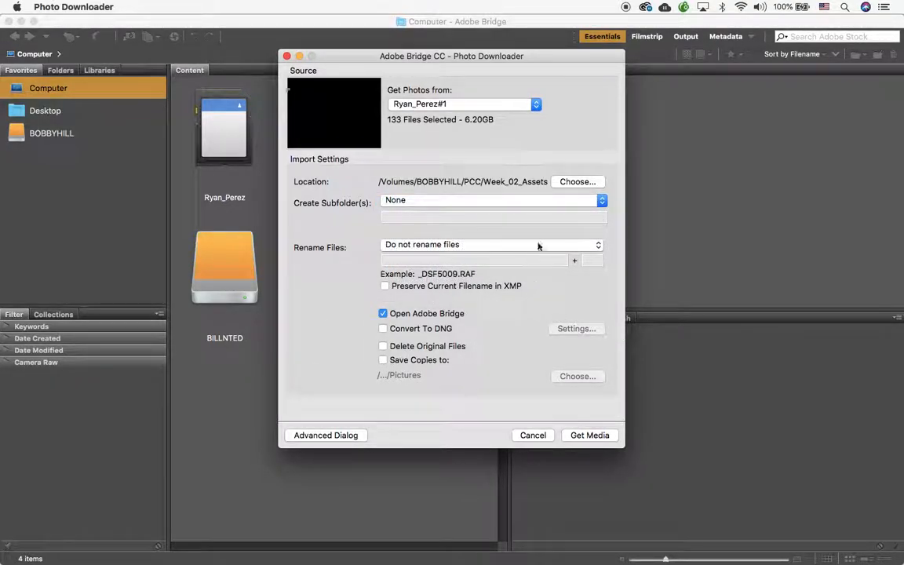
pyautogui.click(598, 246)
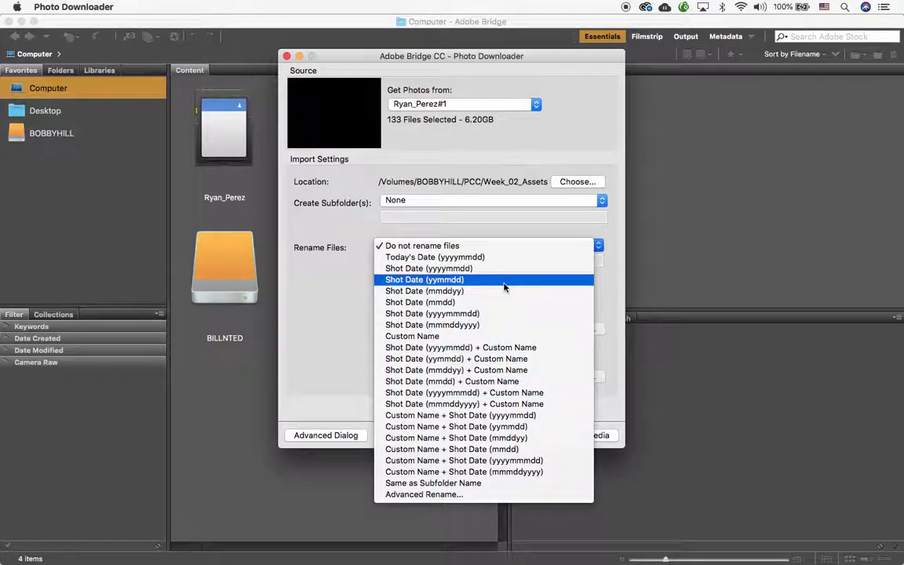
pyautogui.click(502, 246)
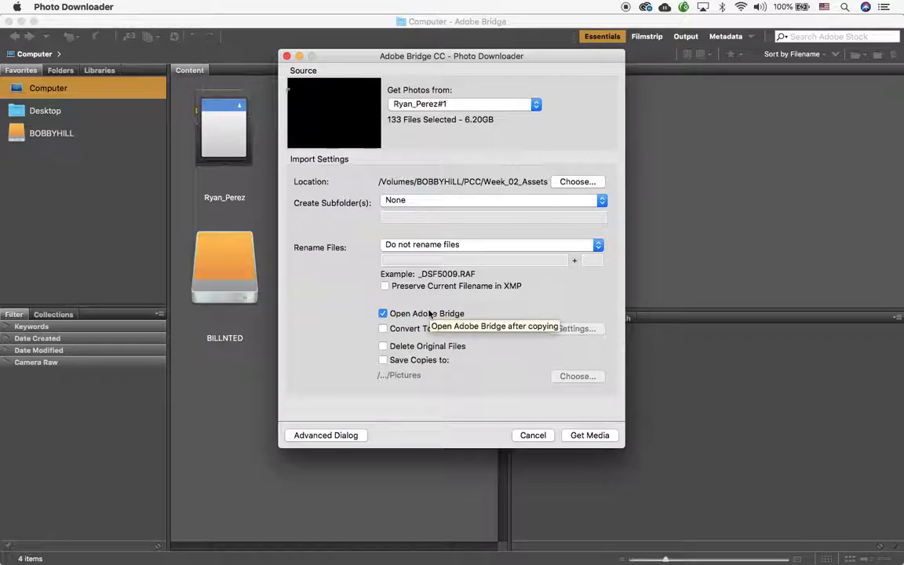
# Step: Enable Convert To DNG for the imported photos
pyautogui.click(383, 328)
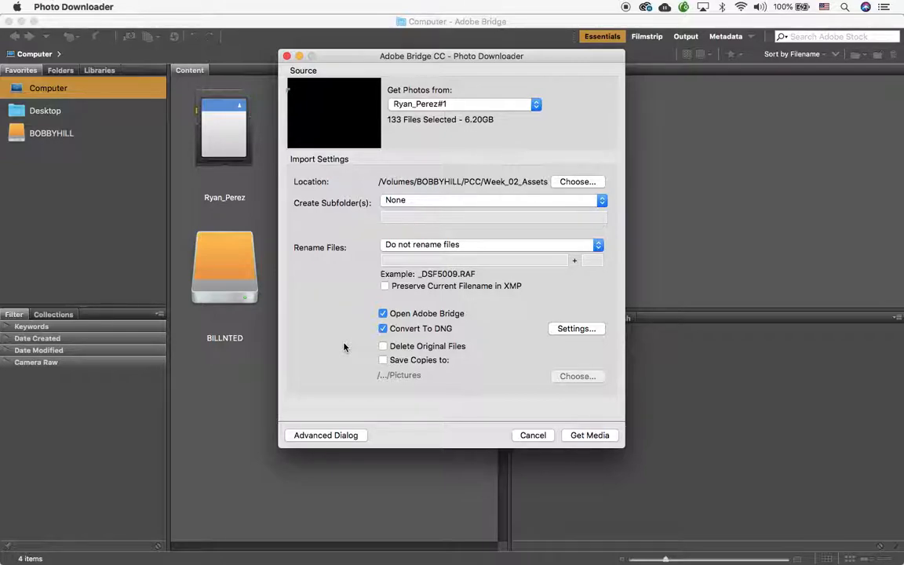
pyautogui.click(382, 360)
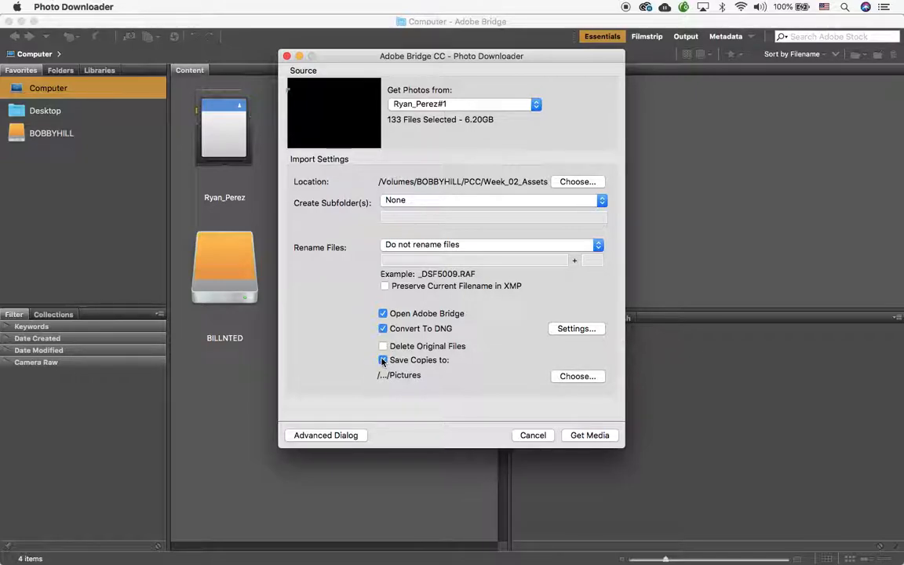
pyautogui.click(566, 381)
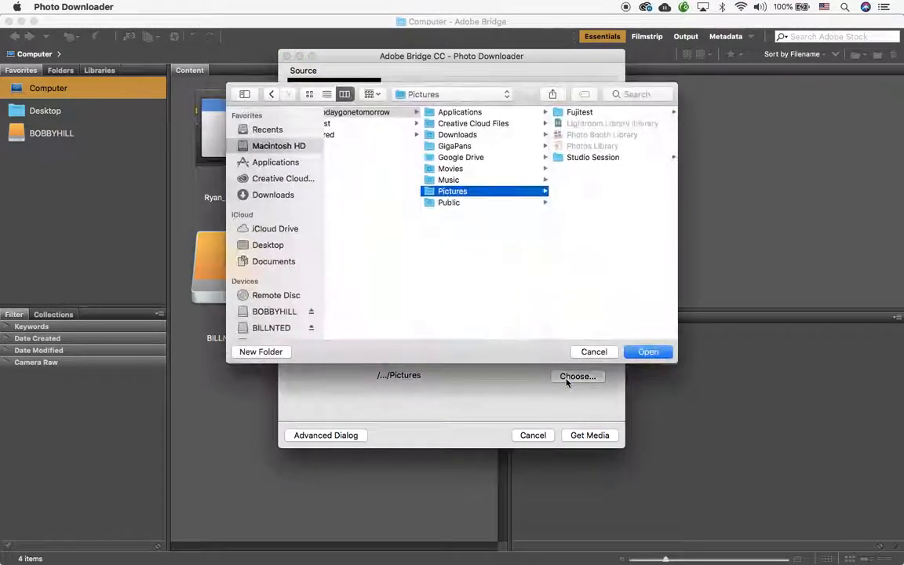
pyautogui.click(278, 182)
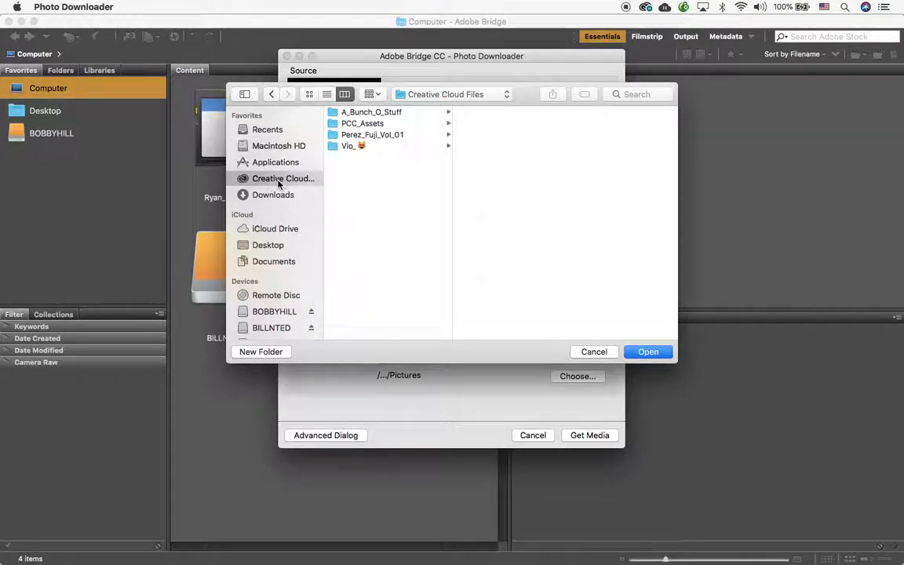
pyautogui.scroll(-3, 278, 227)
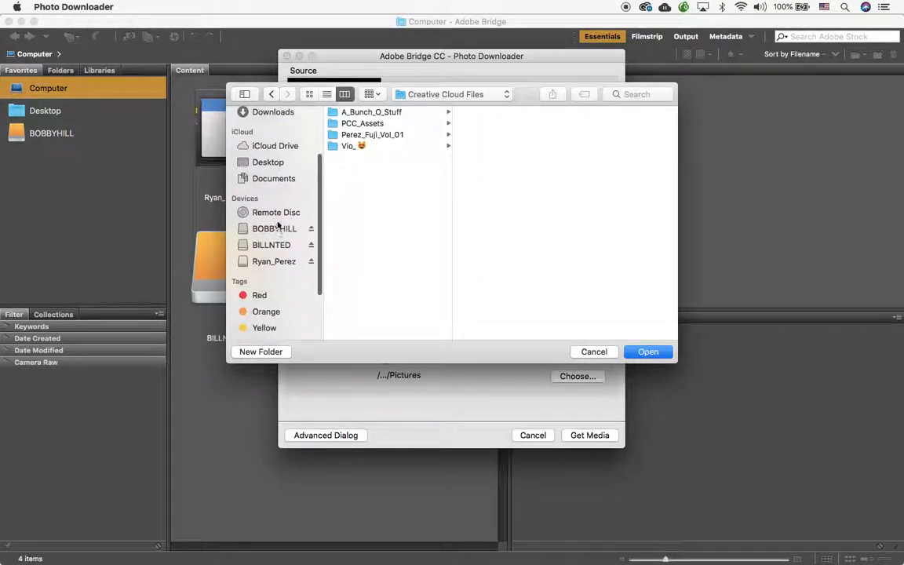
pyautogui.click(594, 351)
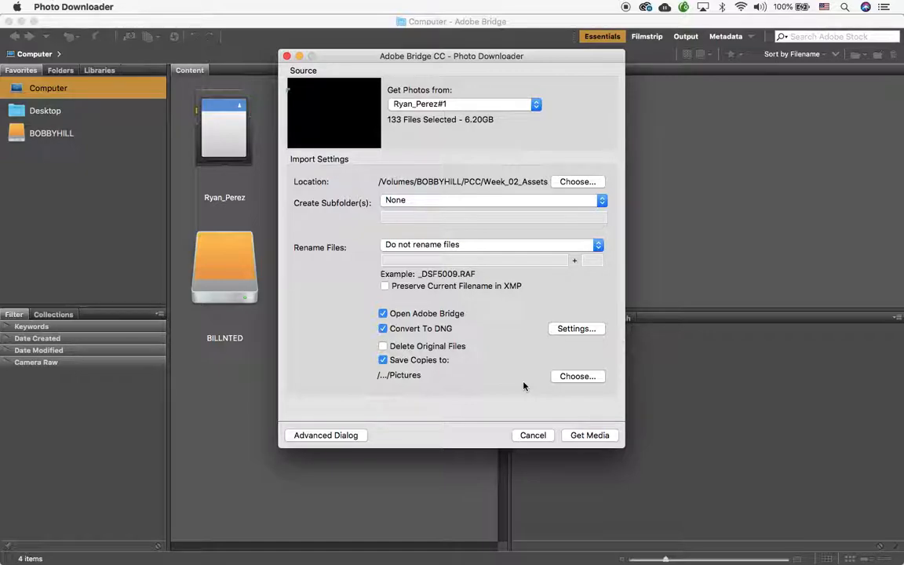
pyautogui.click(383, 360)
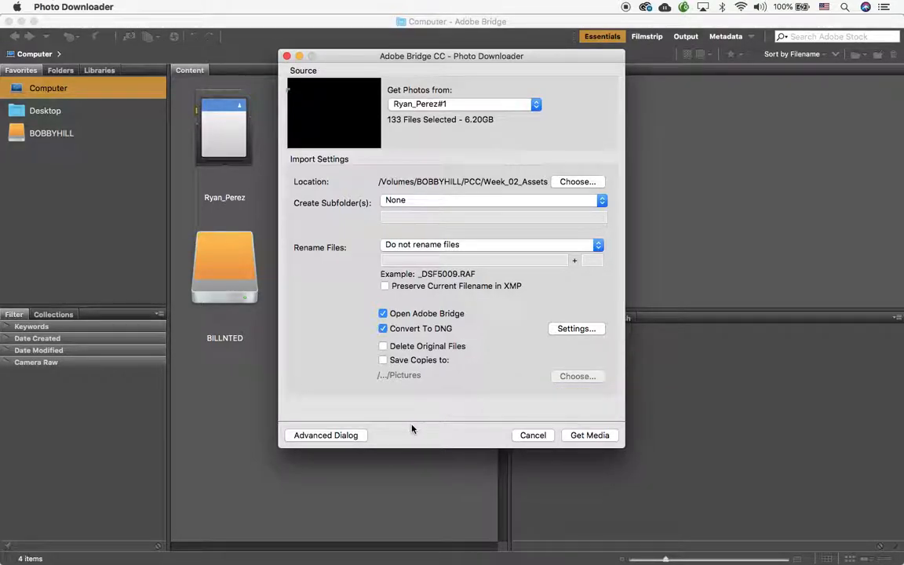
# Step: Expand to the Advanced Dialog and review the 133 thumbnails, keeping them all selected
pyautogui.click(326, 435)
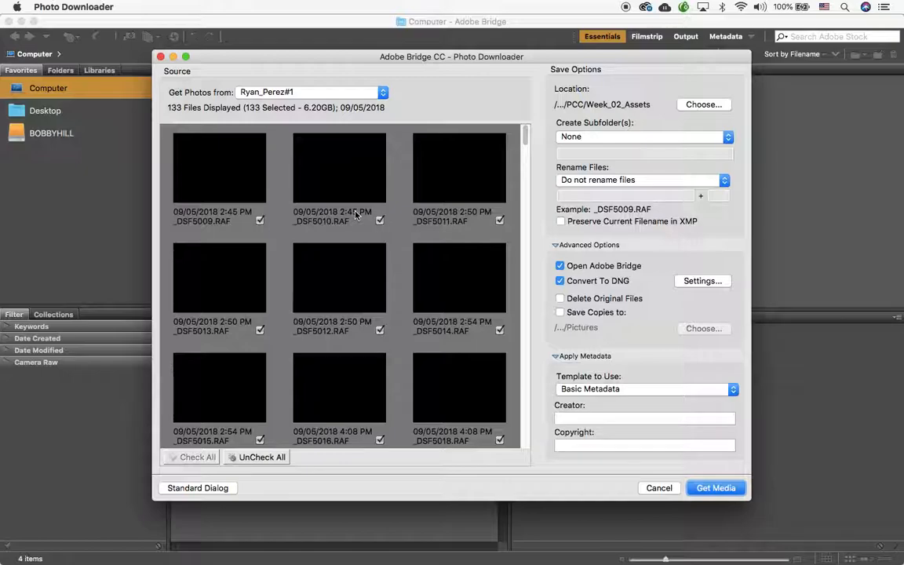
pyautogui.scroll(-20, 355, 214)
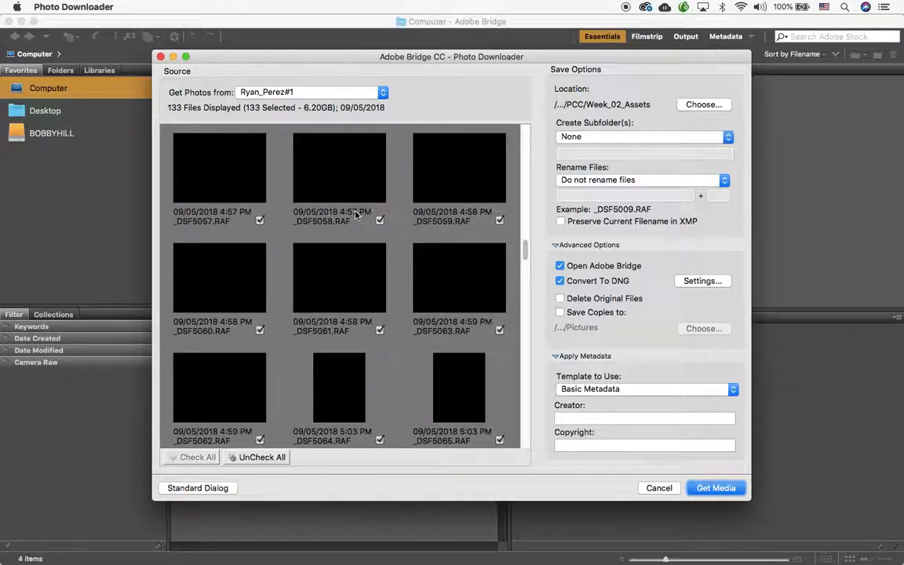
pyautogui.scroll(-15, 355, 215)
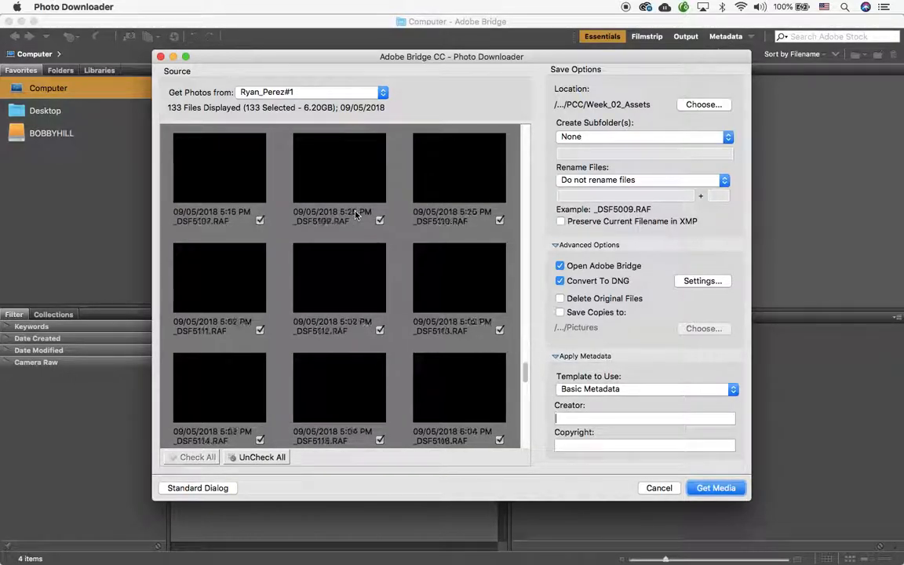
pyautogui.scroll(-5, 355, 214)
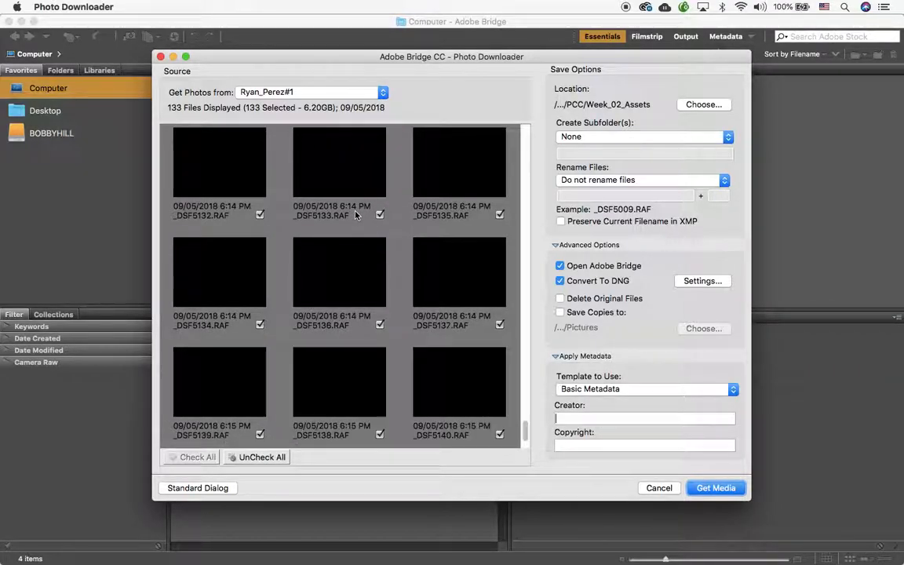
pyautogui.scroll(-4, 356, 215)
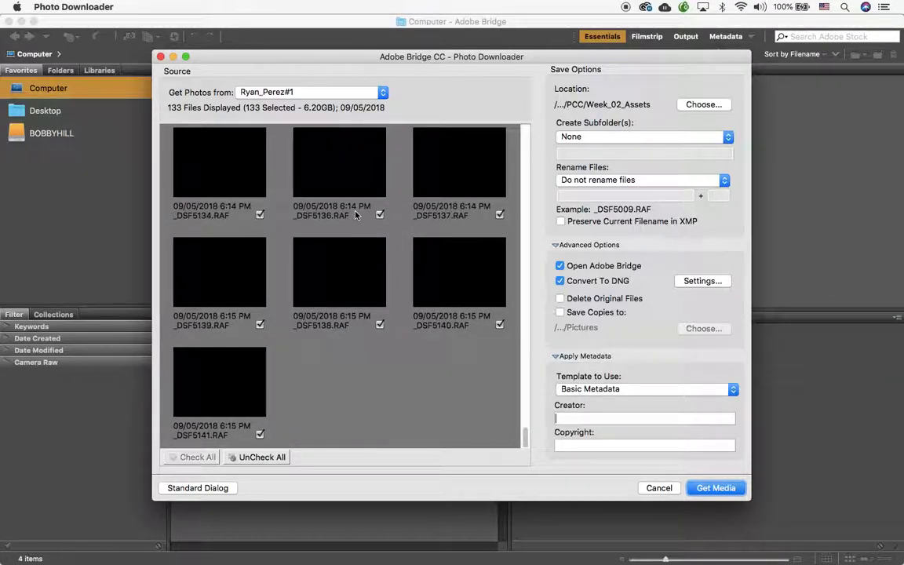
pyautogui.scroll(12, 356, 215)
pyautogui.scroll(3, 356, 215)
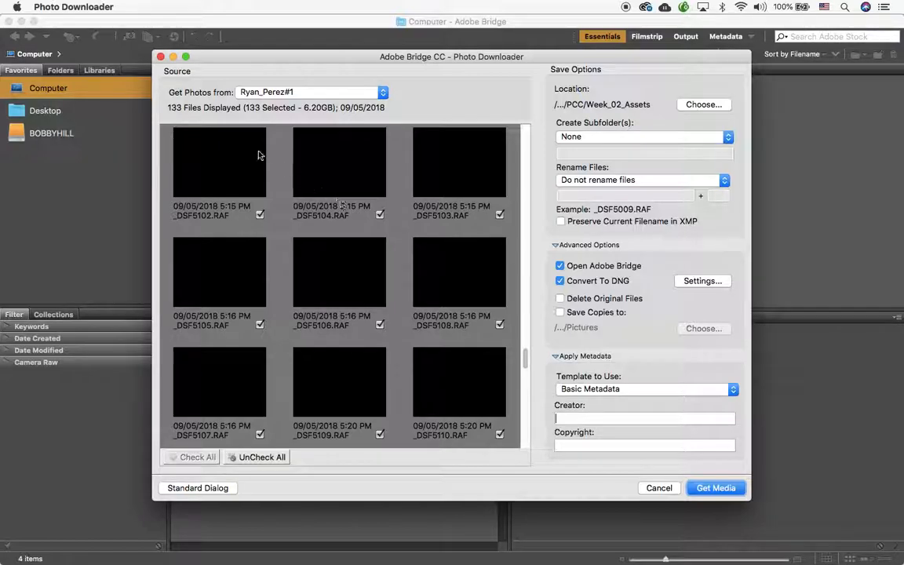
pyautogui.scroll(5, 440, 269)
pyautogui.scroll(3, 439, 270)
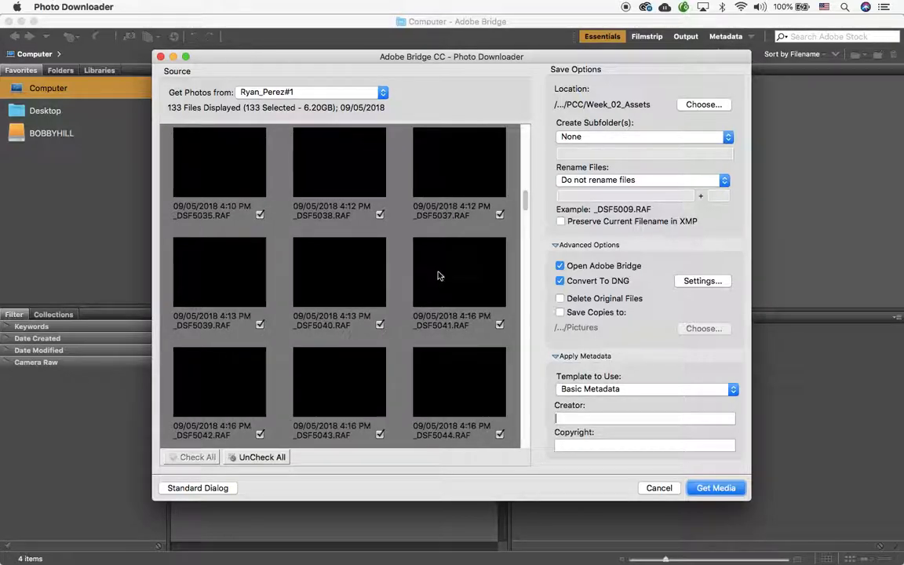
pyautogui.click(263, 459)
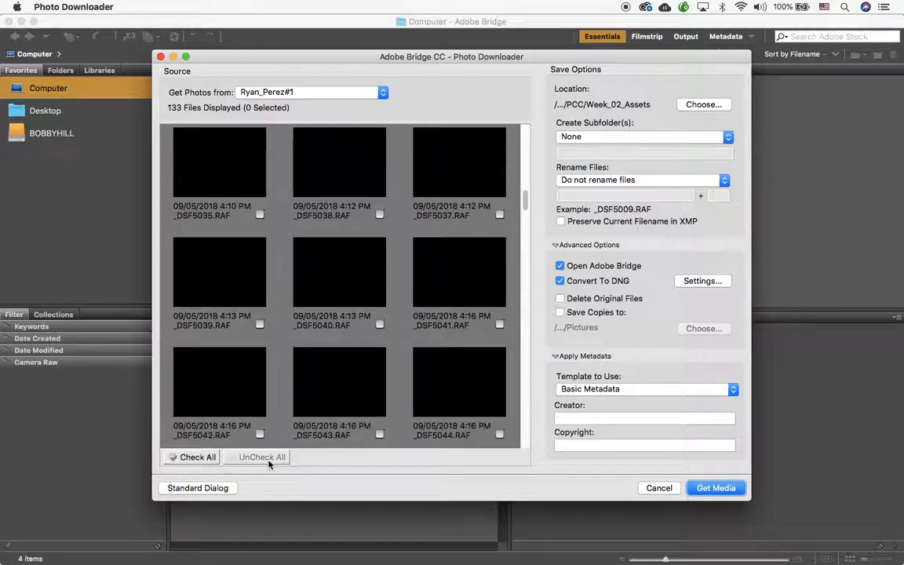
pyautogui.click(188, 456)
pyautogui.scroll(5, 317, 422)
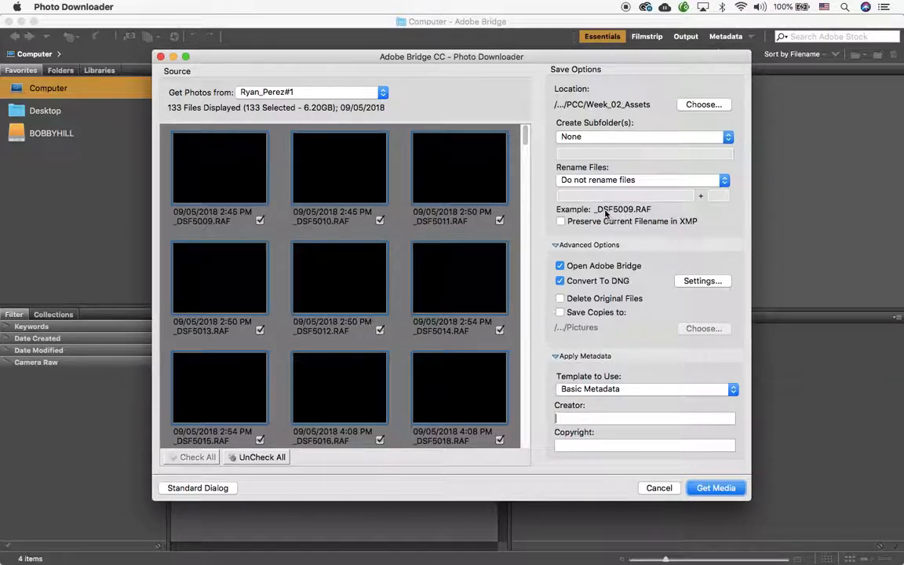
pyautogui.moveTo(560, 57); pyautogui.dragTo(546, 58)
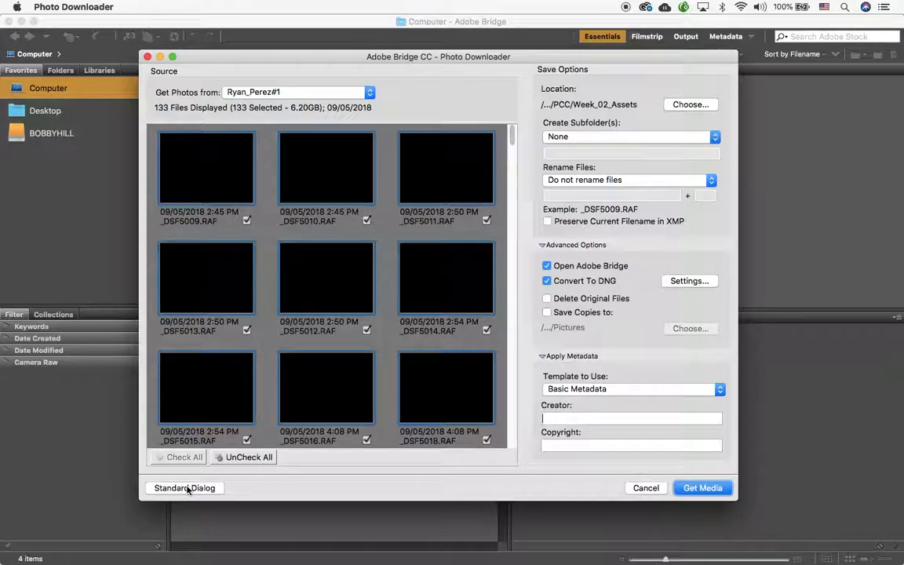
pyautogui.click(185, 488)
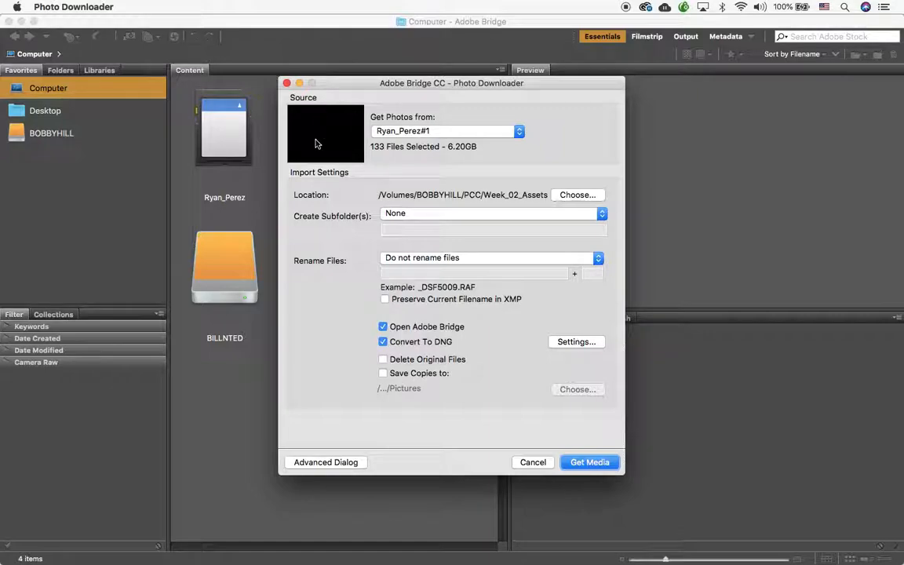
# Step: In the Advanced Dialog, turn off Open Adobe Bridge and bring up the DNG Conversion Settings
pyautogui.click(343, 462)
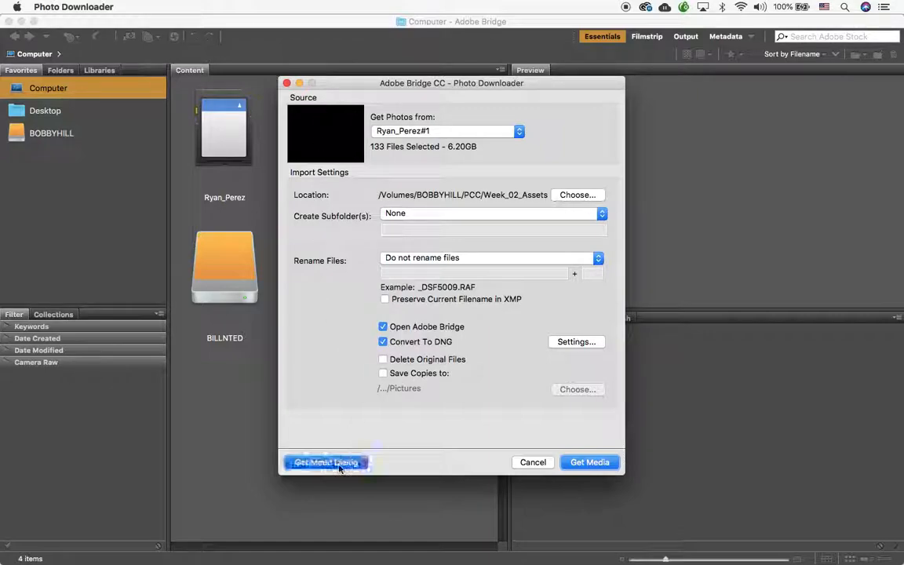
pyautogui.scroll(-15, 332, 242)
pyautogui.scroll(-10, 333, 243)
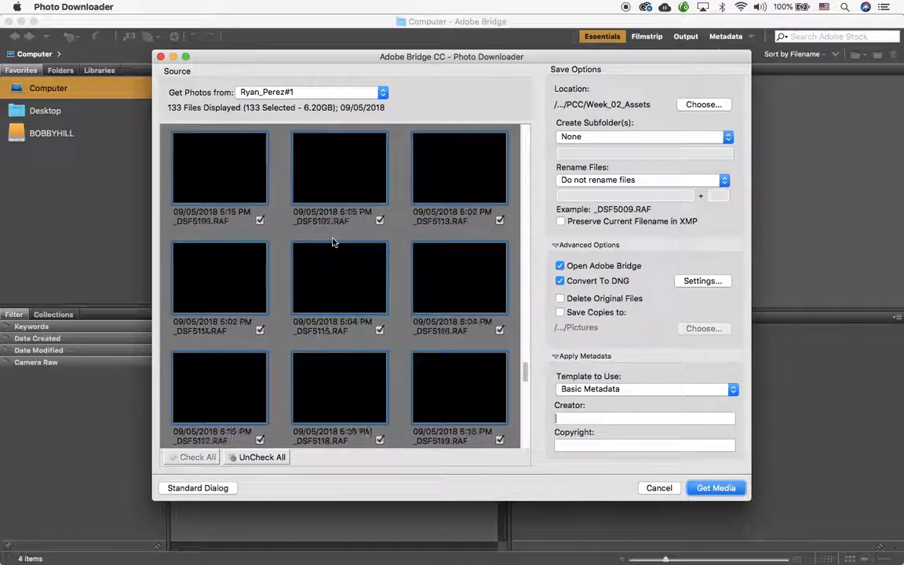
pyautogui.scroll(20, 333, 243)
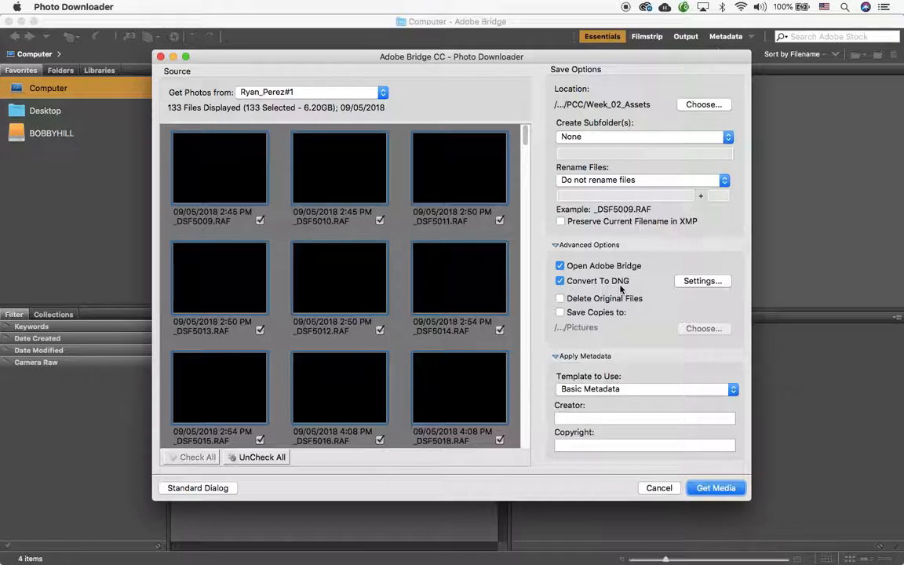
pyautogui.click(559, 265)
pyautogui.click(690, 282)
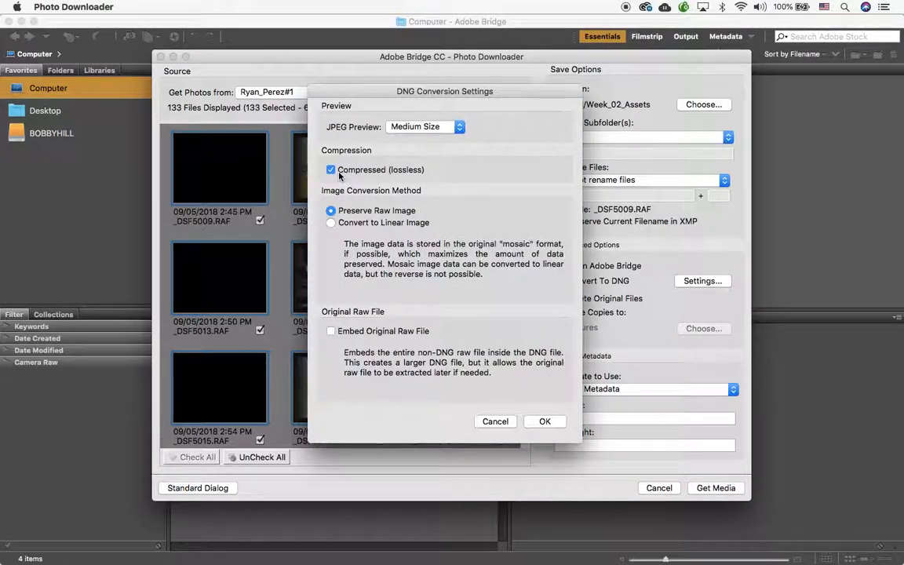
pyautogui.click(459, 127)
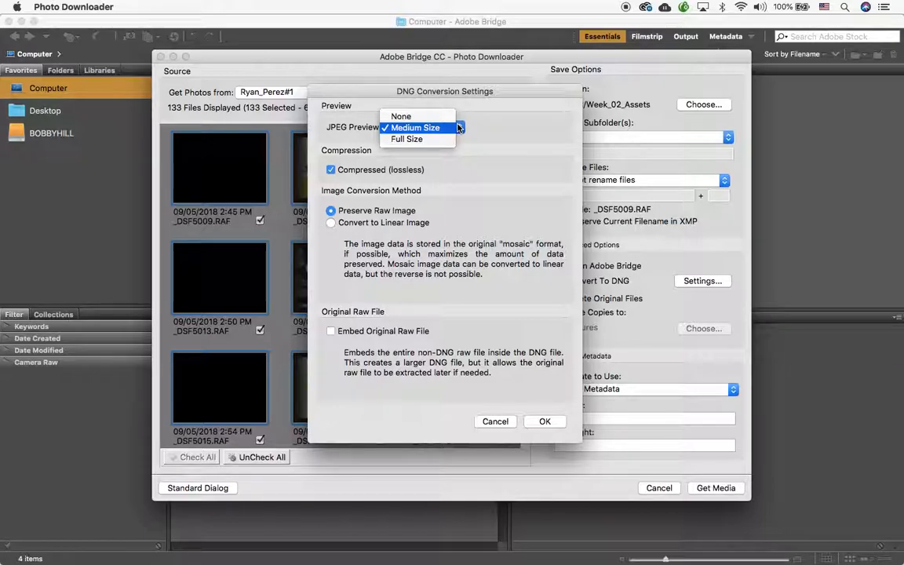
pyautogui.click(459, 127)
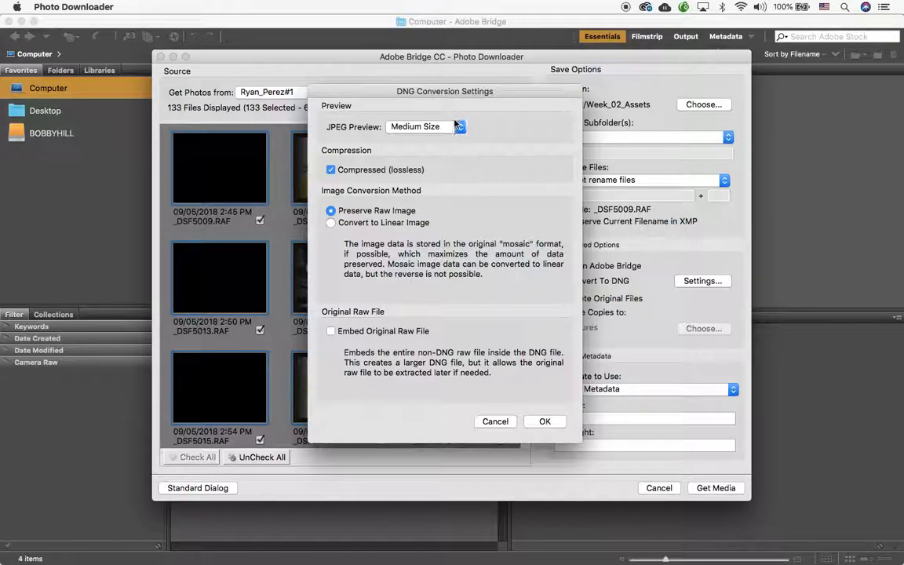
pyautogui.click(459, 128)
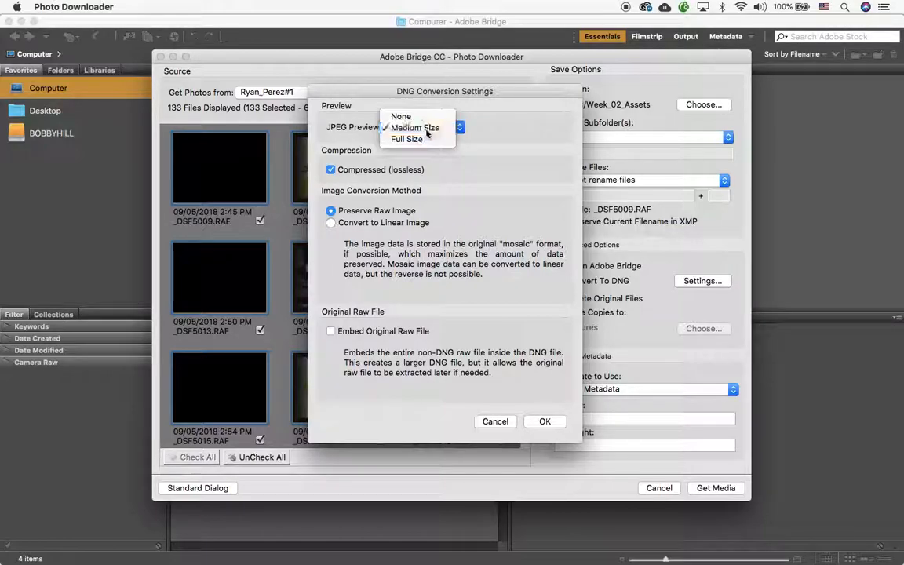
pyautogui.click(426, 129)
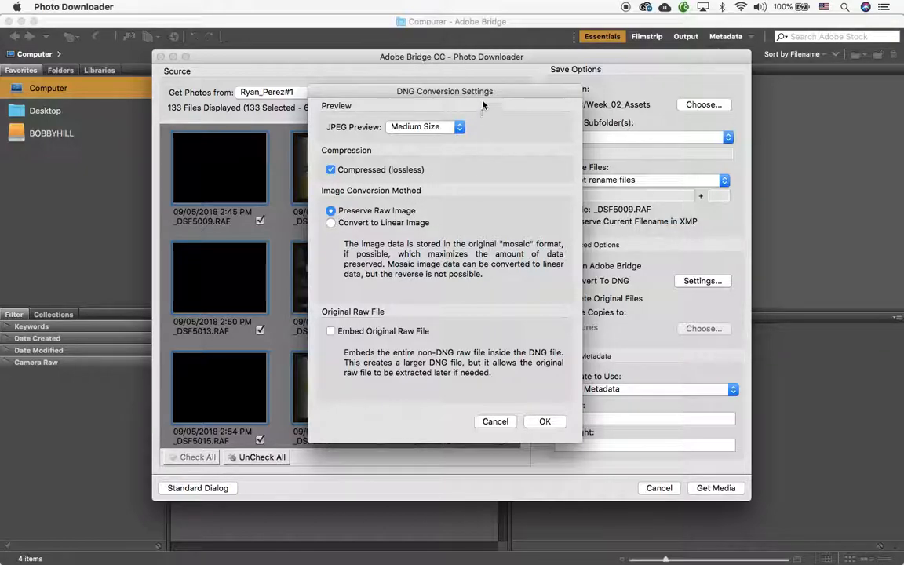
# Step: Turn on Embed Original Raw File in the DNG Conversion Settings
pyautogui.moveTo(483, 91); pyautogui.dragTo(475, 75)
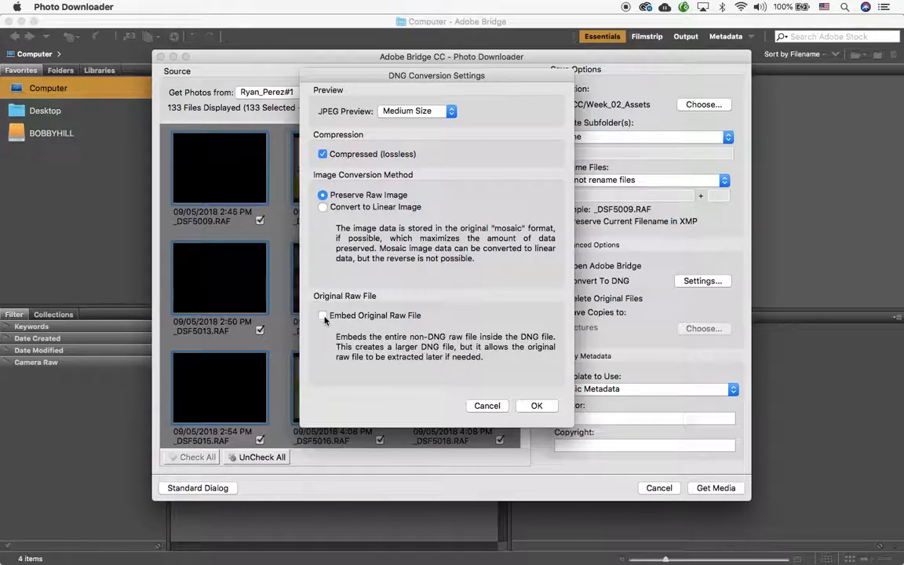
pyautogui.click(322, 315)
pyautogui.click(536, 407)
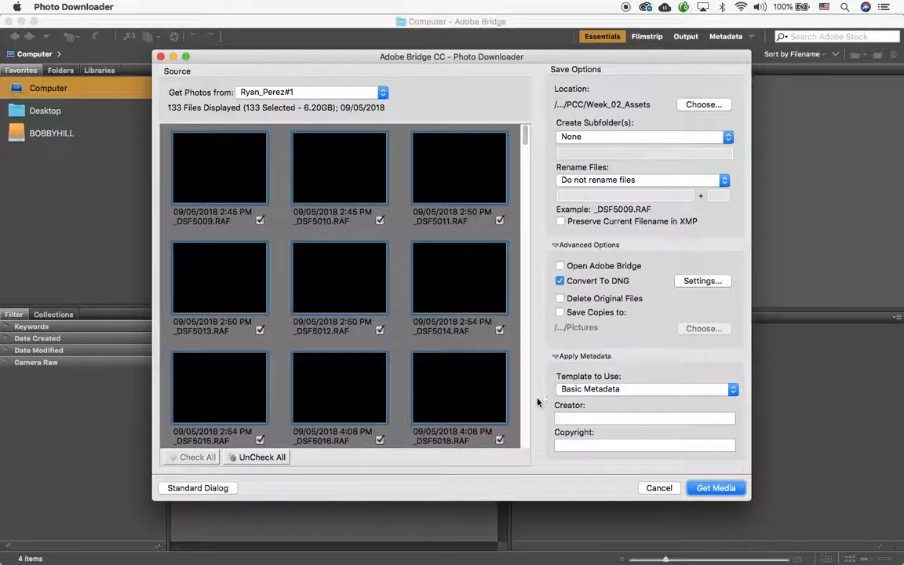
pyautogui.click(731, 391)
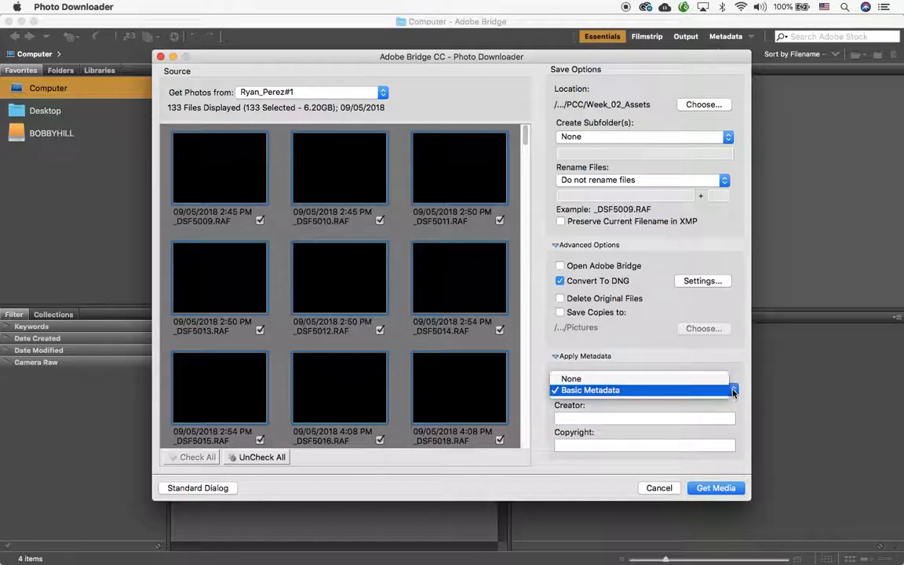
pyautogui.click(732, 391)
pyautogui.click(733, 390)
pyautogui.click(720, 391)
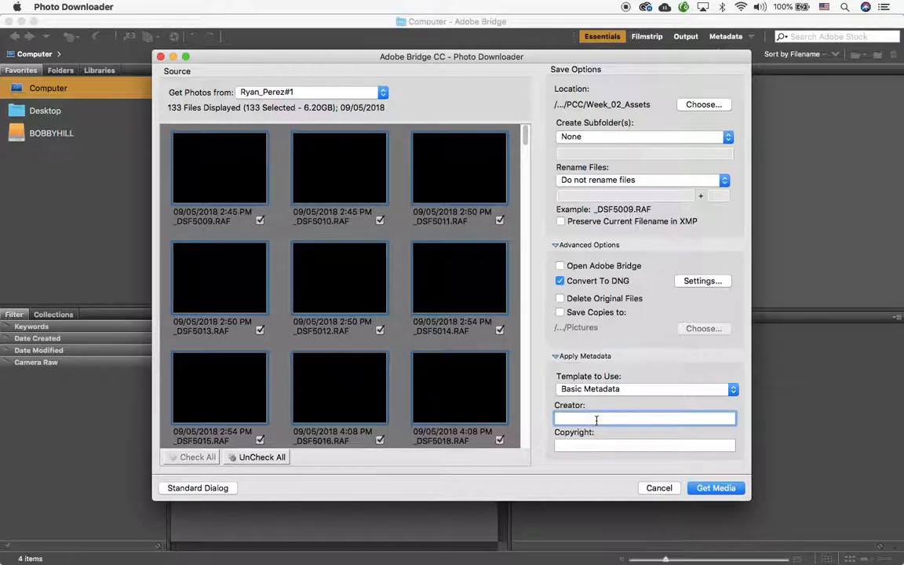
# Step: Enter the photographer's name as Creator and a ©2018 copyright notice in their name
pyautogui.click(597, 445)
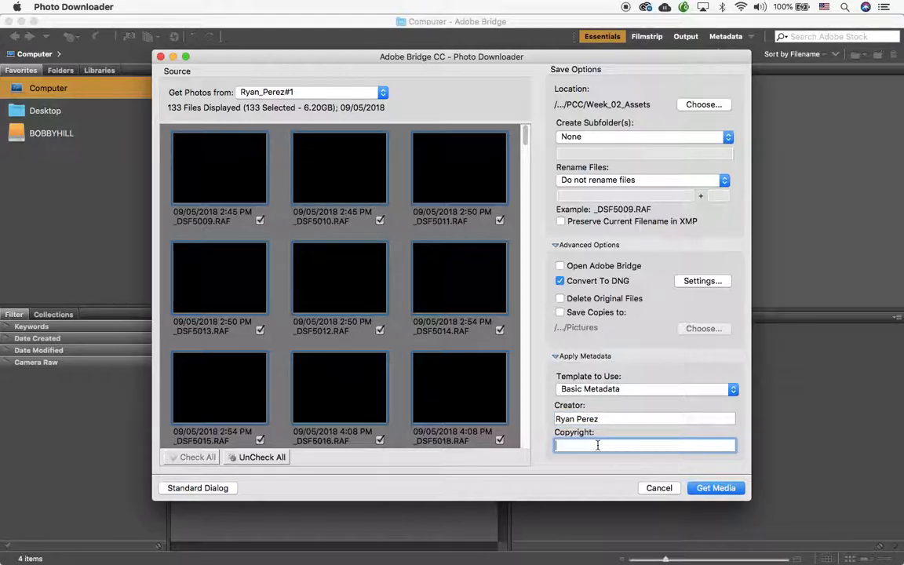
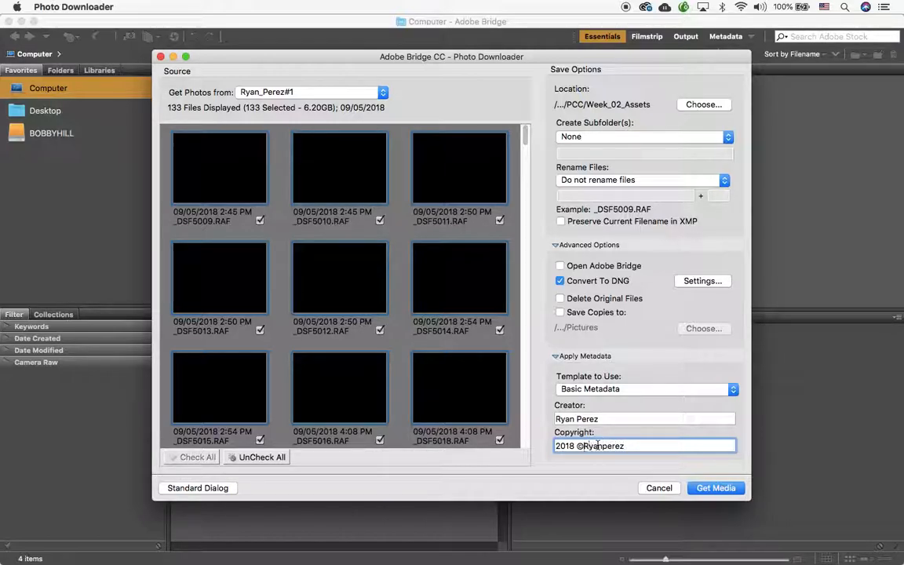
pyautogui.write('2018')
pyautogui.click(579, 446)
pyautogui.press('BackSpace')
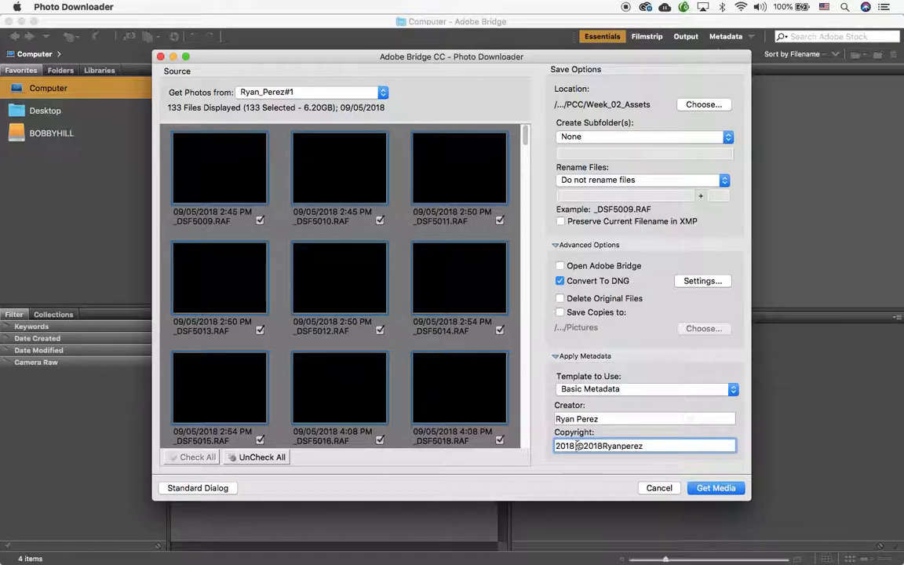
pyautogui.press('BackSpace')
pyautogui.press('BackSpace')
pyautogui.press('BackSpace')
pyautogui.press('BackSpace')
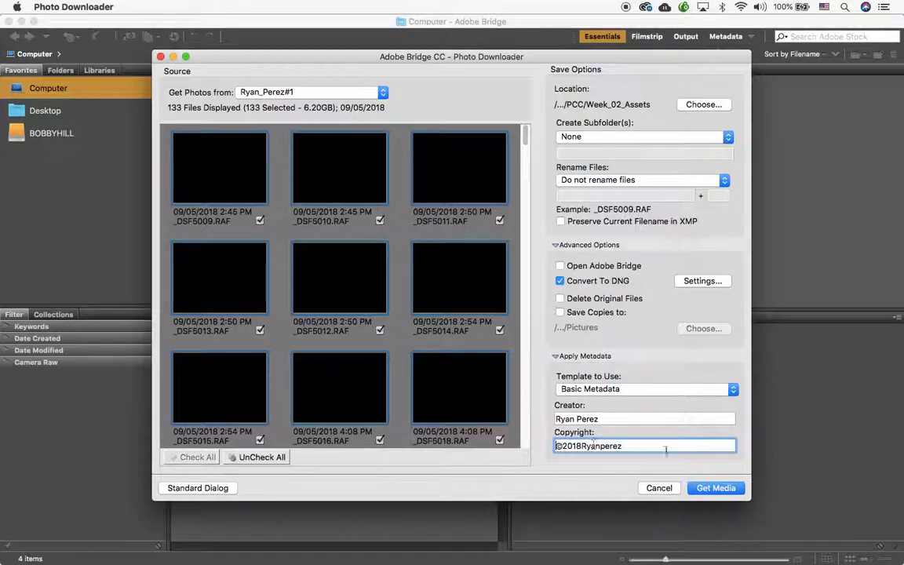
# Step: Start the download of the 133 photos to Week_02_Assets with DNG conversion
pyautogui.click(715, 488)
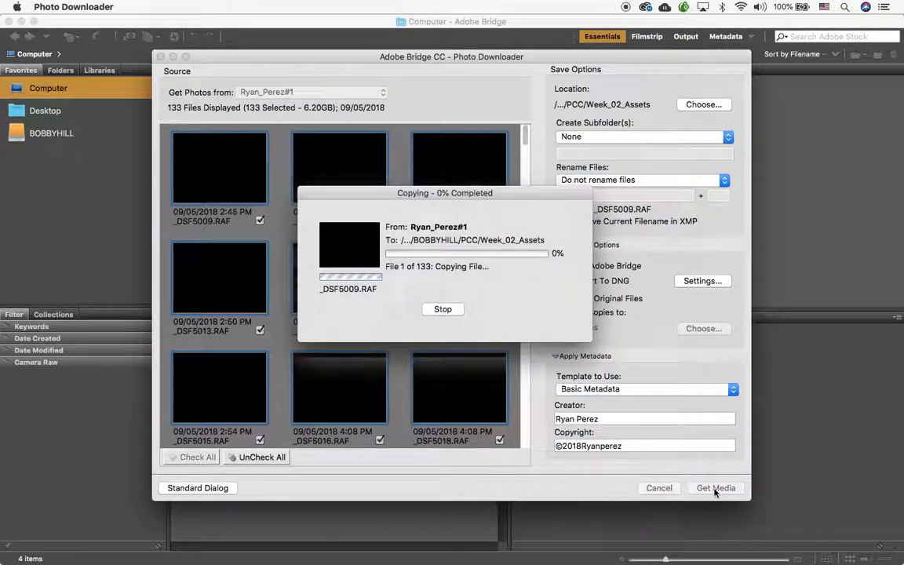